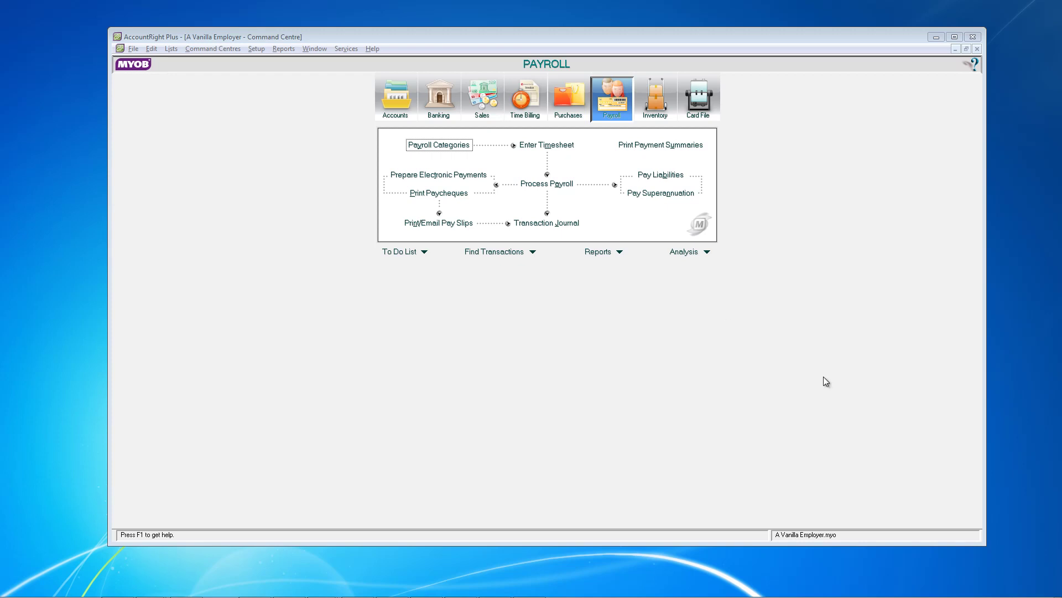
# Start the payroll wizard and set the weekly pay period from 4/04/2019 to 10/04/2019.
pyautogui.click(559, 184)
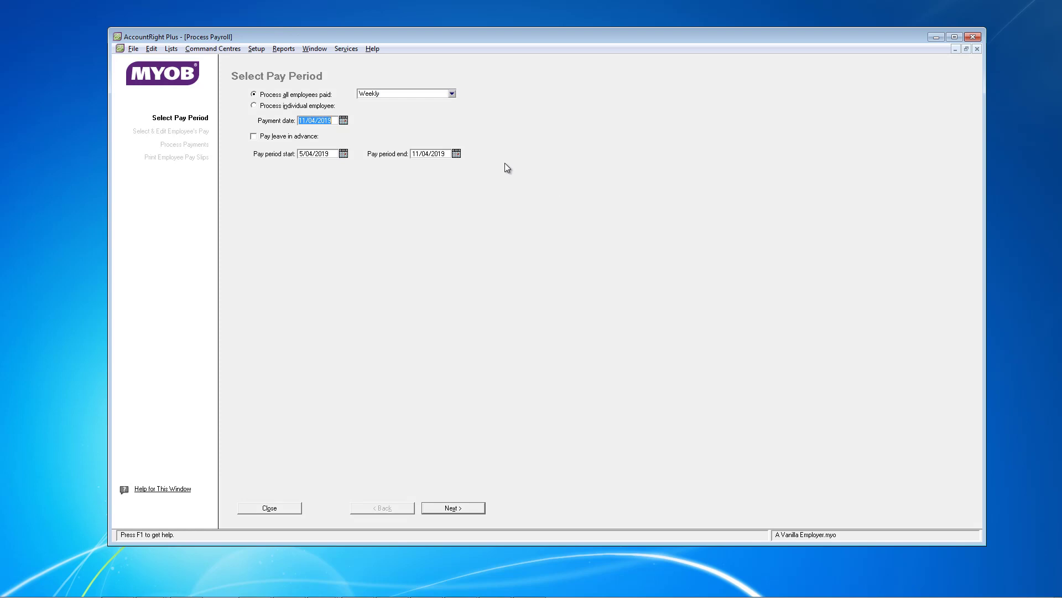
pyautogui.click(456, 153)
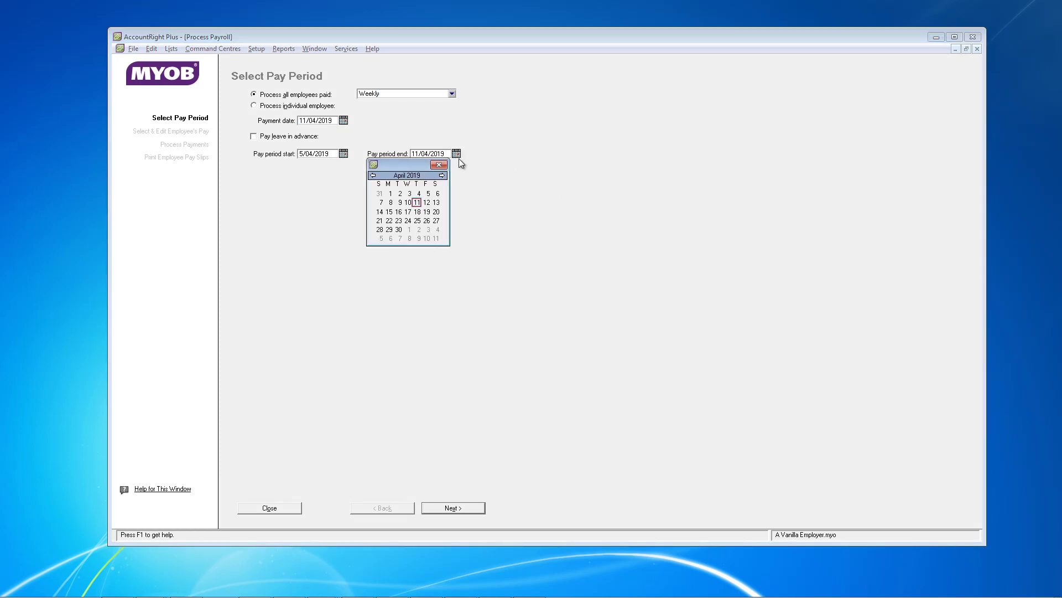
pyautogui.click(408, 200)
pyautogui.click(343, 152)
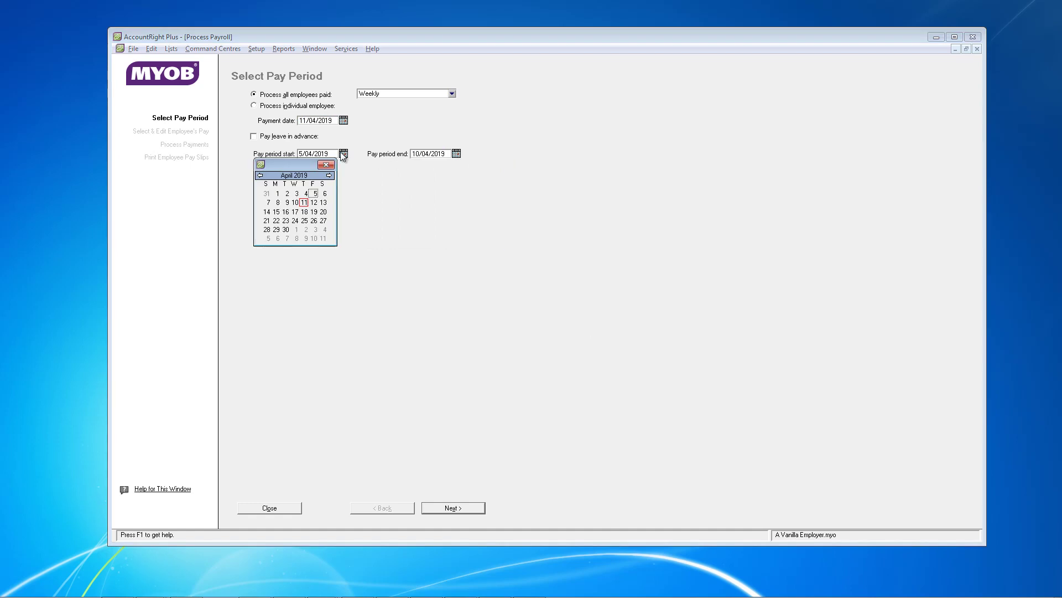
pyautogui.click(305, 194)
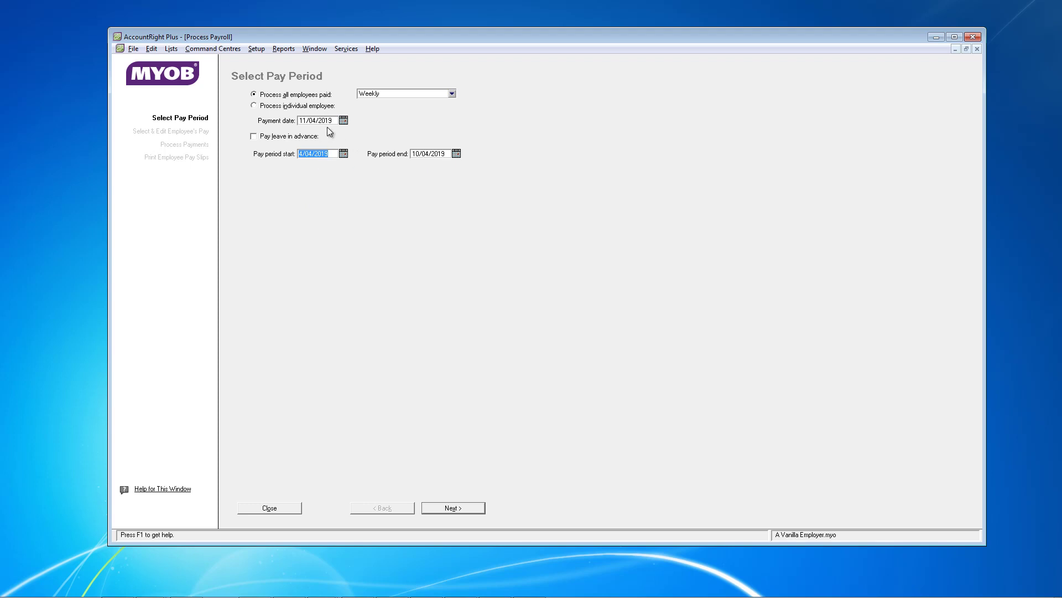
# Record the four weekly paycheques totalling $3,324.00 from the employee pay list.
pyautogui.click(453, 504)
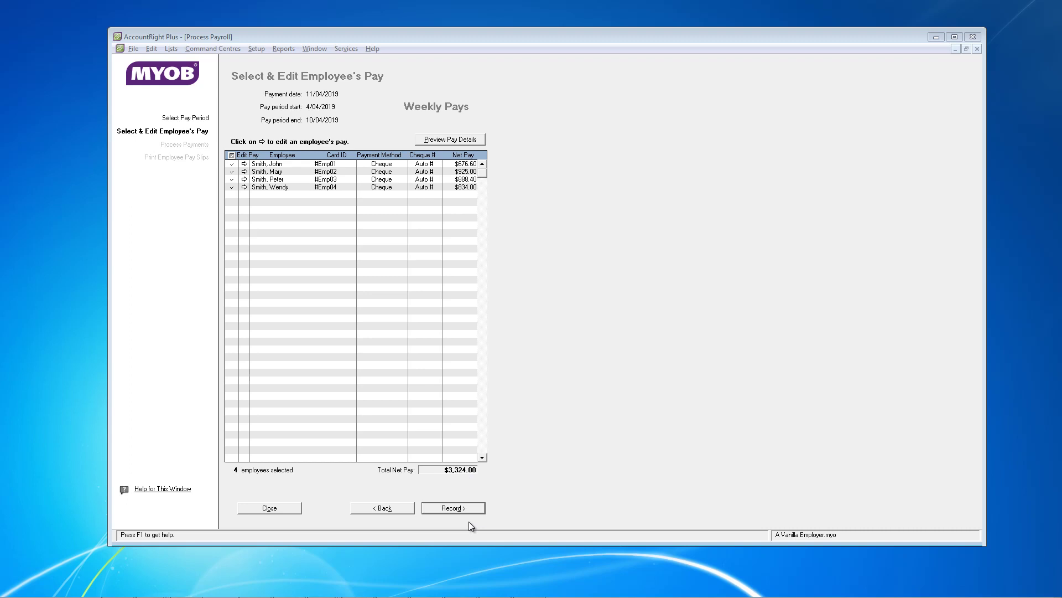
pyautogui.click(467, 507)
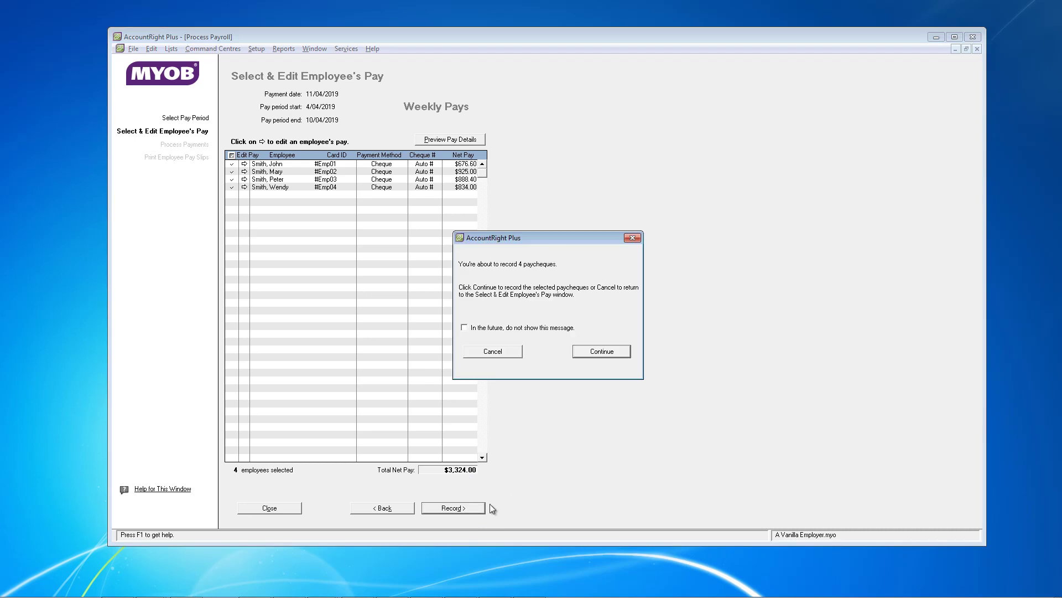
pyautogui.click(583, 353)
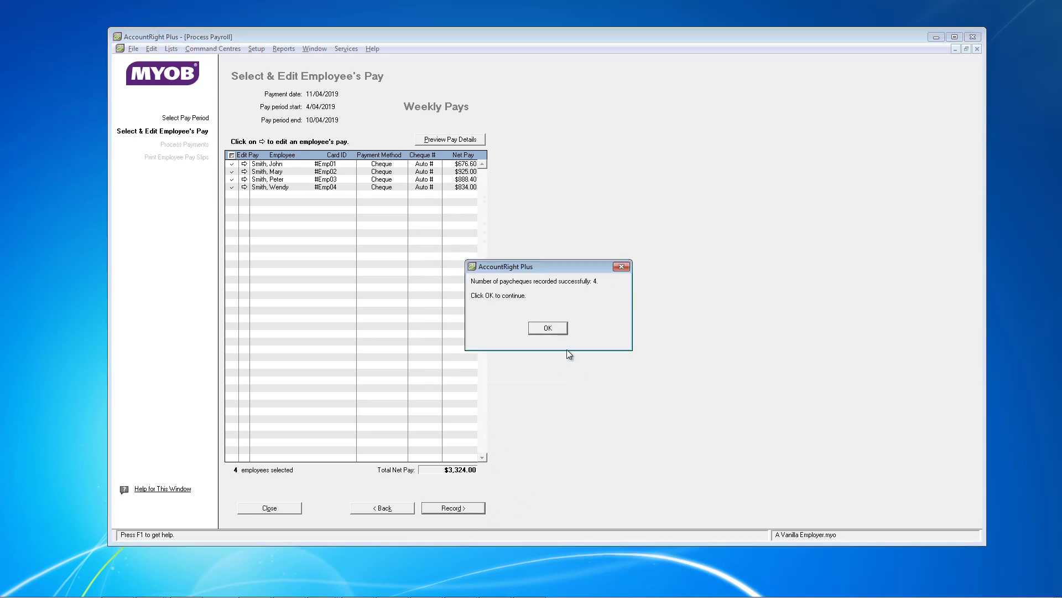
pyautogui.click(555, 329)
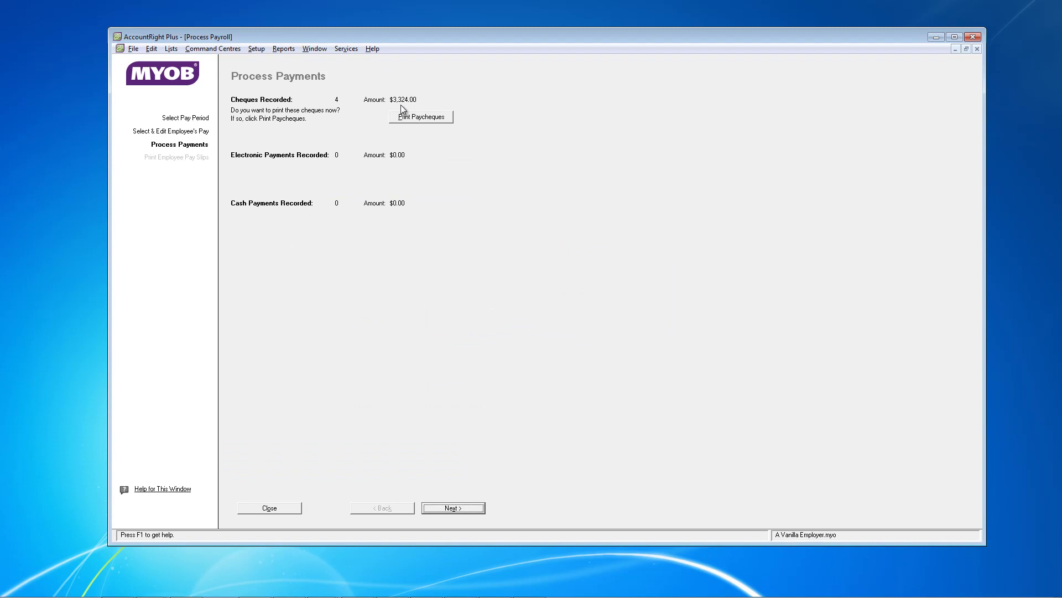
# Close payroll processing and exit AccountRight Plus without backing up the company file.
pyautogui.click(299, 508)
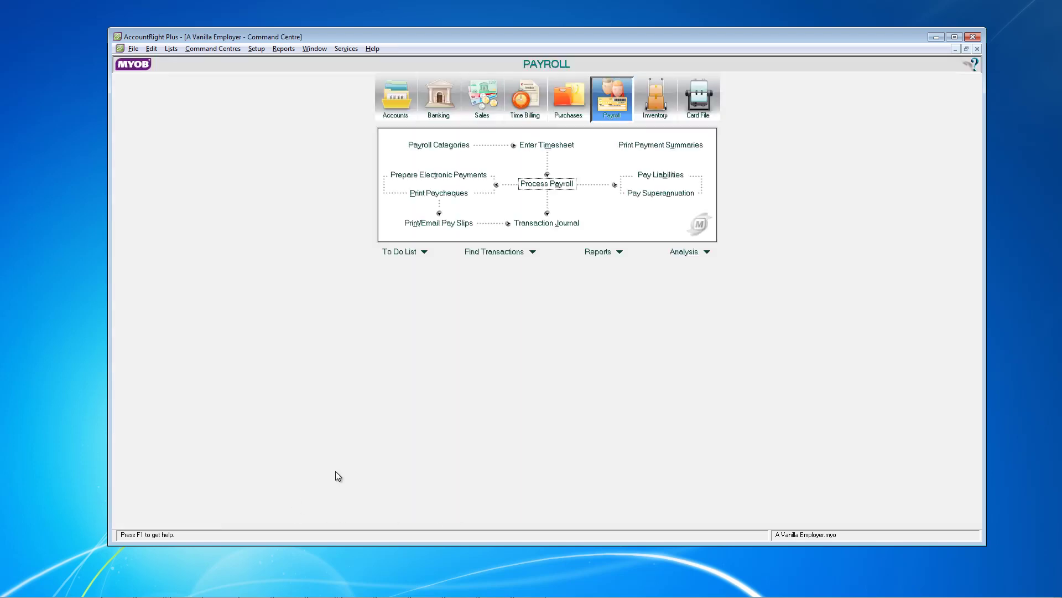
pyautogui.click(975, 36)
pyautogui.click(553, 345)
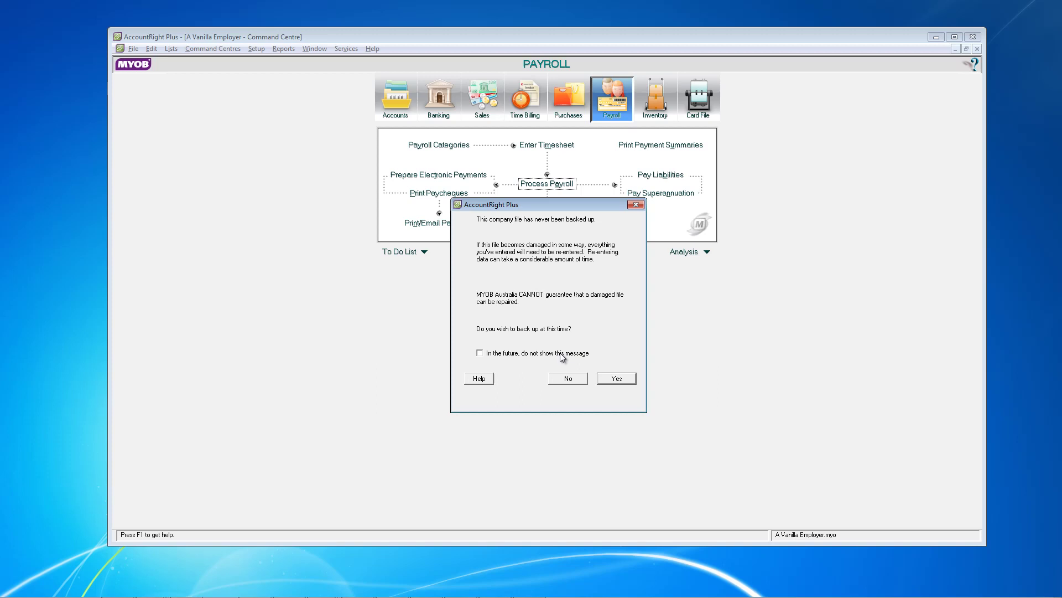
pyautogui.click(583, 379)
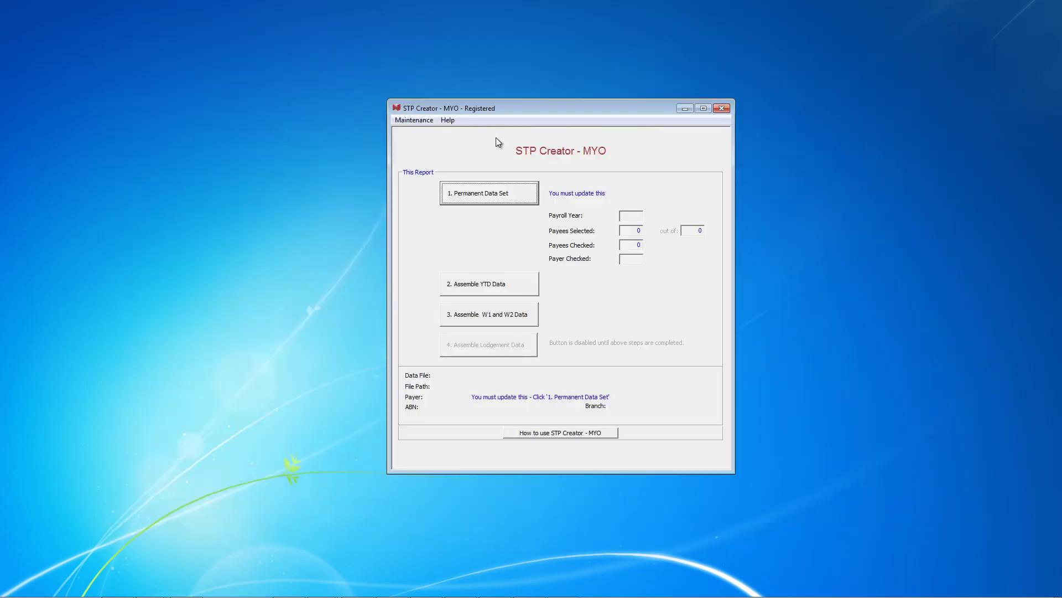
# Open My Vanilla DataSetFile.dsf as the permanent data set.
pyautogui.click(500, 199)
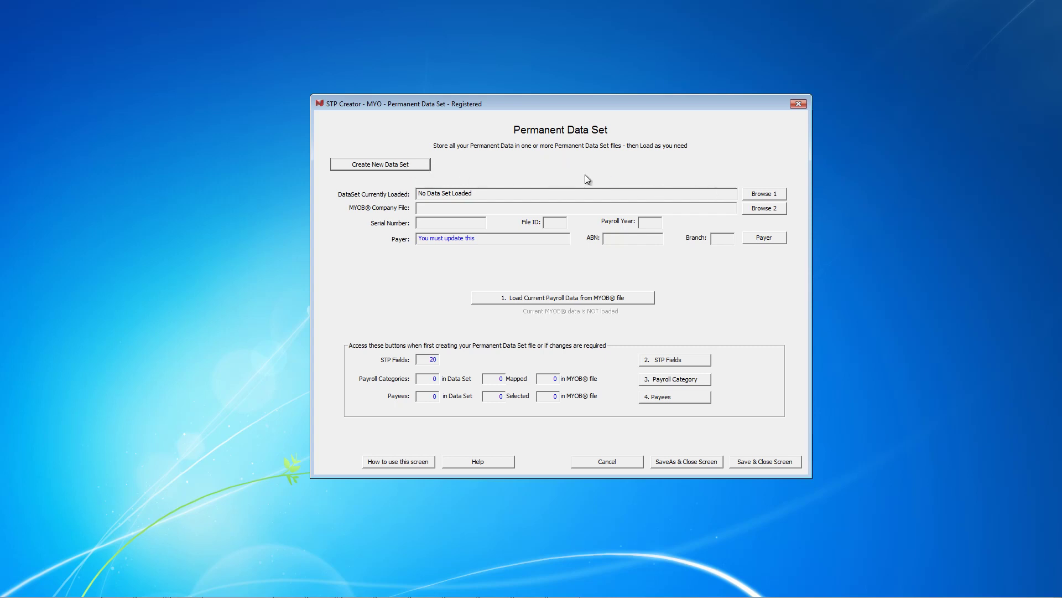
pyautogui.click(759, 194)
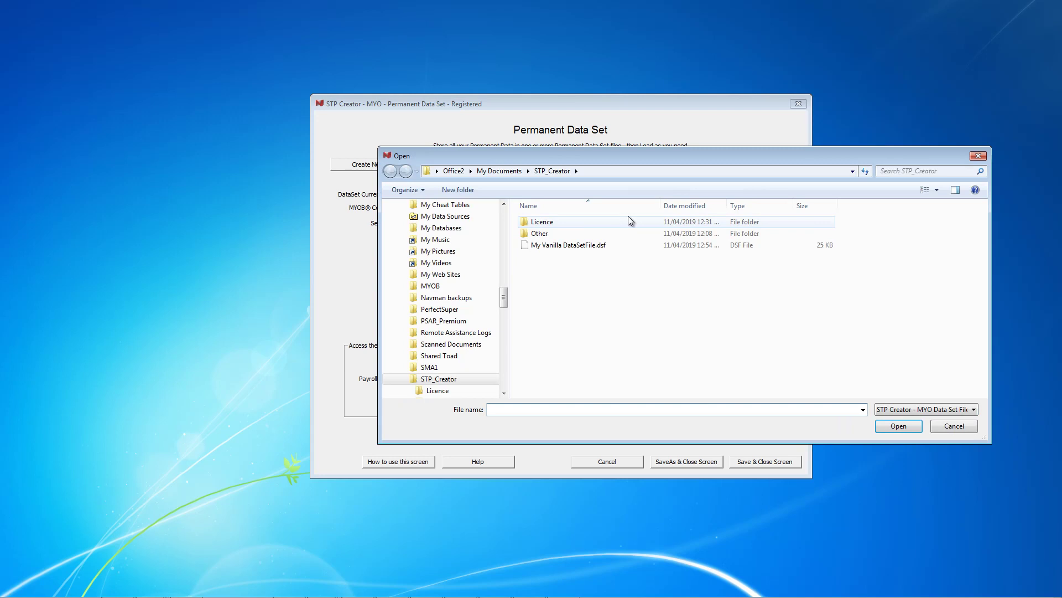
pyautogui.click(572, 246)
pyautogui.click(898, 425)
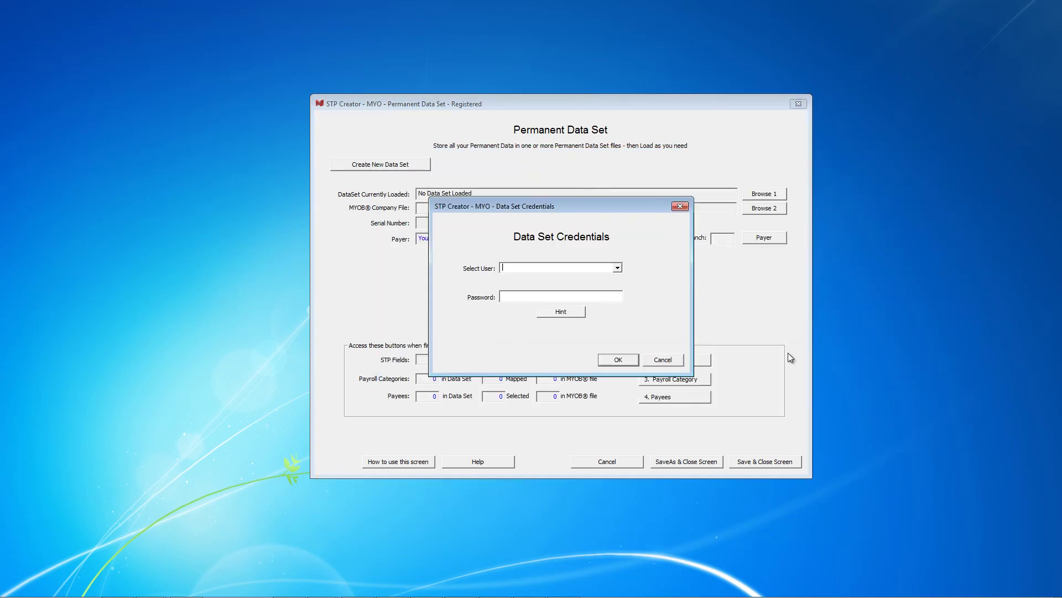
# Log in to the data set with the selected user and its password.
pyautogui.click(618, 268)
pyautogui.click(598, 277)
pyautogui.click(574, 311)
pyautogui.click(569, 296)
pyautogui.click(616, 361)
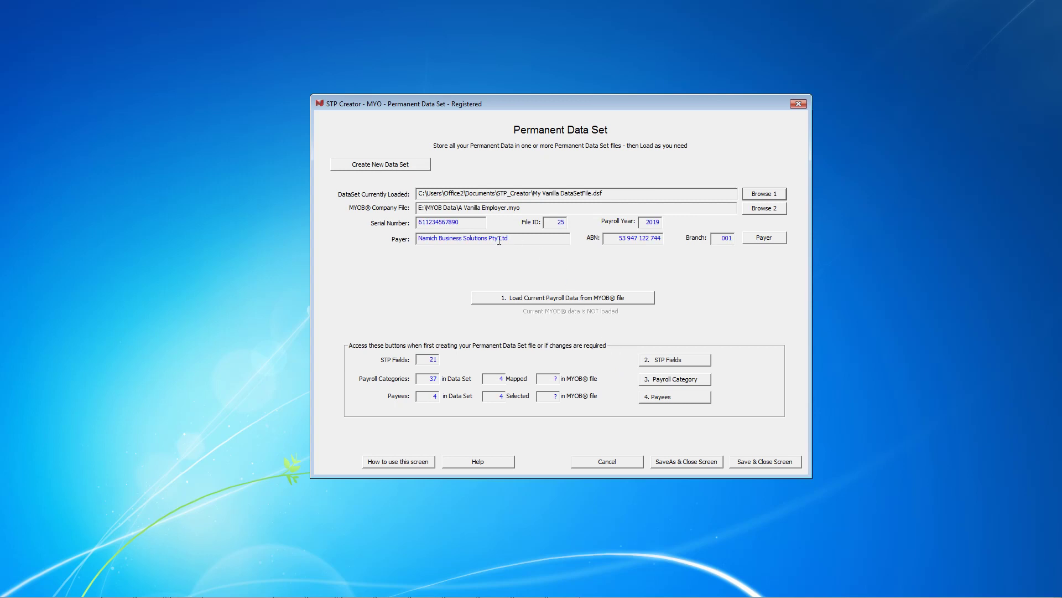
# Load current payroll data from the MYOB file, then save and close with 4 of 4 payees selected.
pyautogui.click(592, 299)
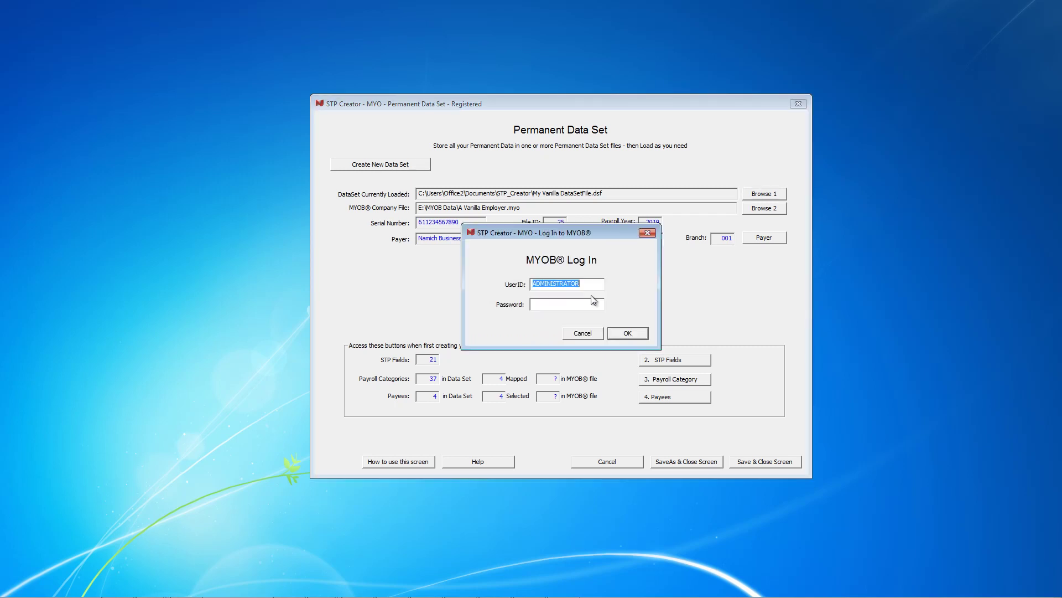
pyautogui.click(621, 334)
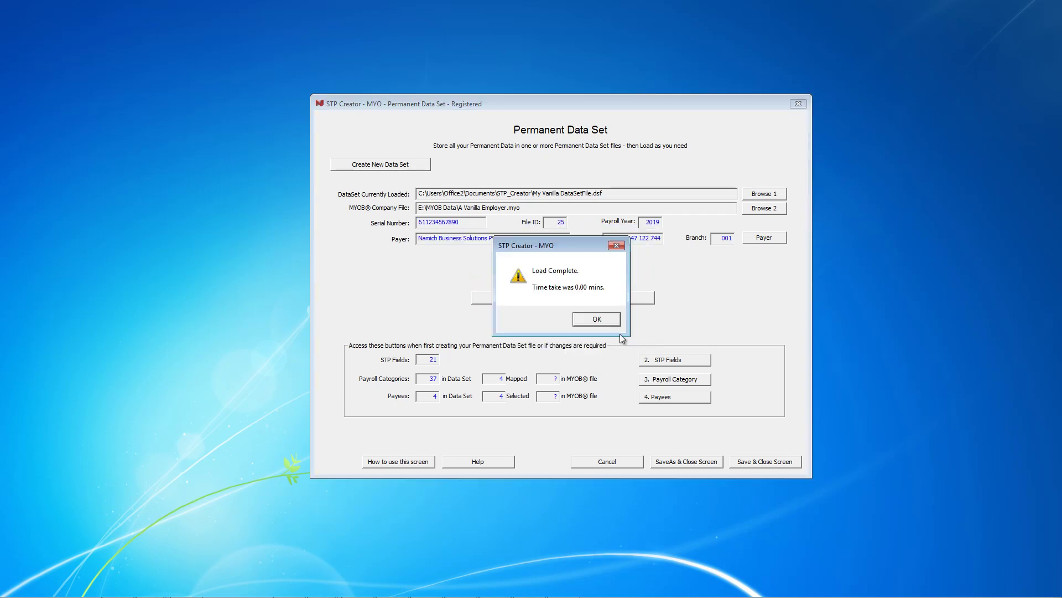
pyautogui.click(608, 322)
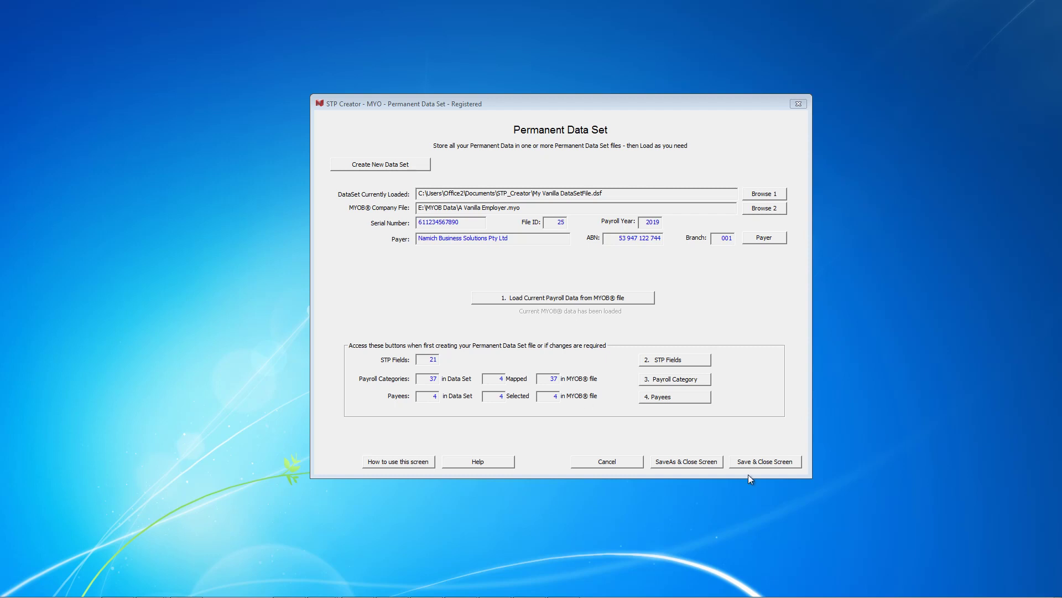
pyautogui.click(777, 467)
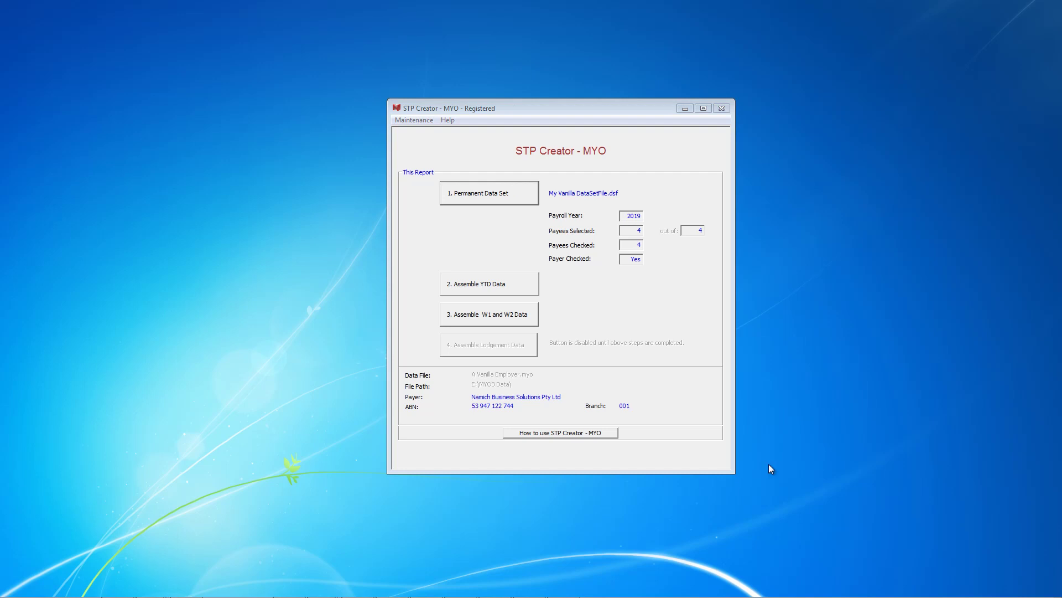
# Assemble YTD data to show the YTD Table of 14 payroll records.
pyautogui.click(497, 287)
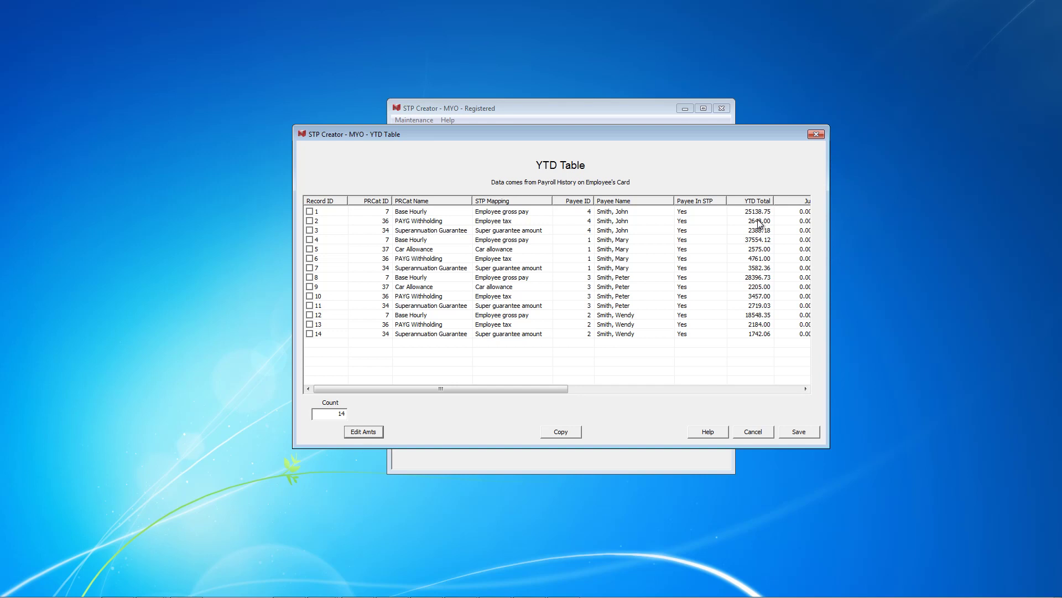
# Save the YTD table and set the W1/W2 pay period from 4/04/2019 to 10/04/2019.
pyautogui.click(799, 432)
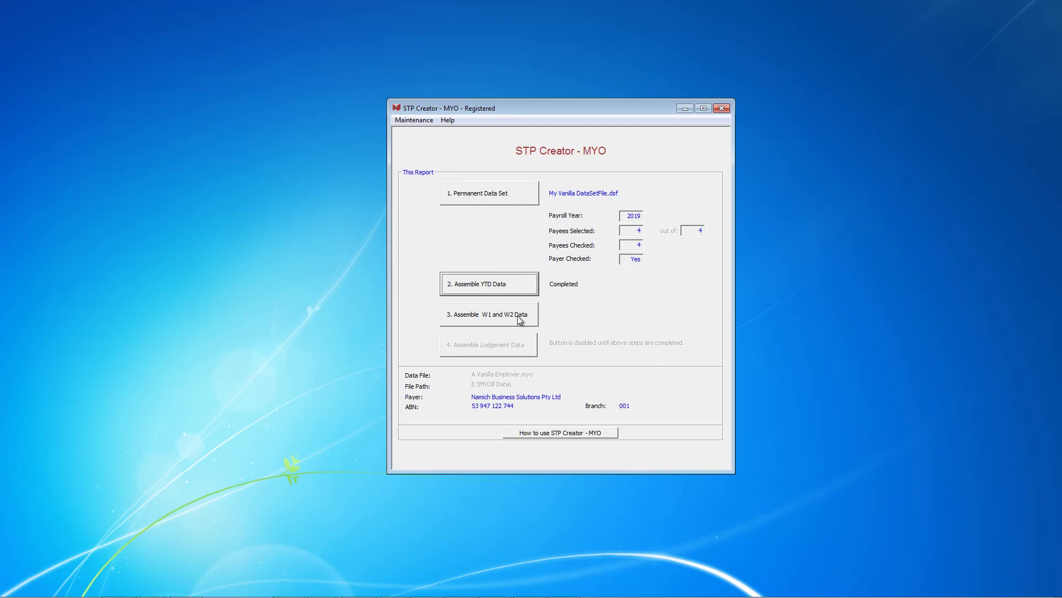
pyautogui.click(503, 319)
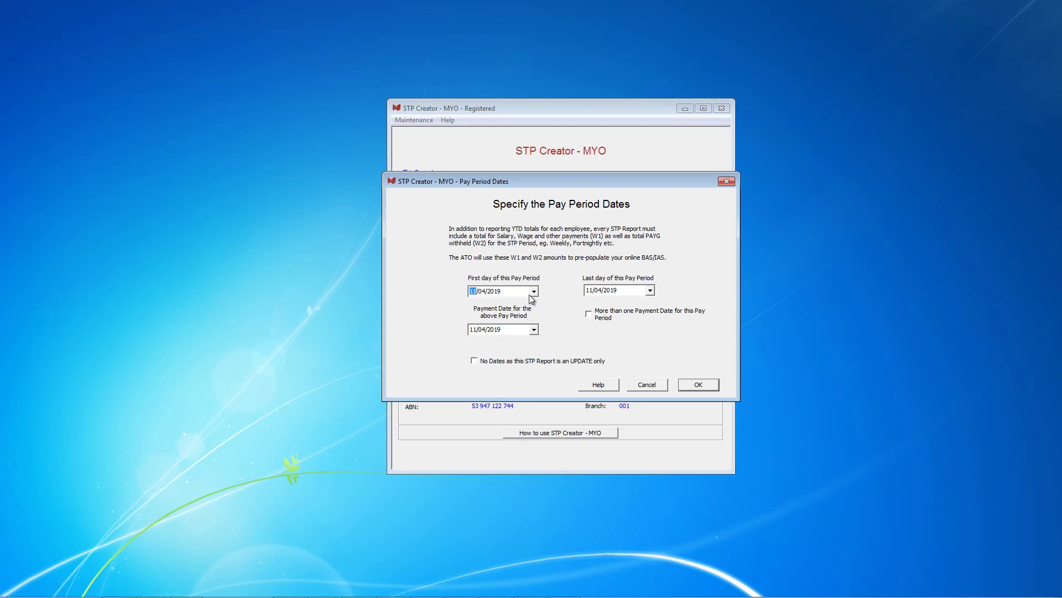
pyautogui.click(533, 291)
pyautogui.click(482, 335)
pyautogui.click(650, 290)
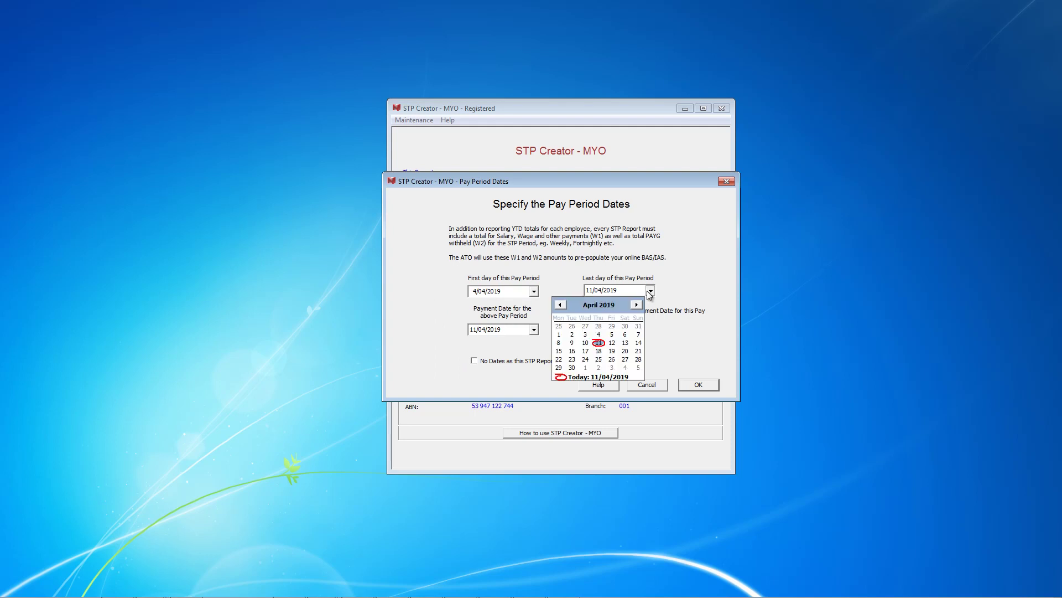
pyautogui.click(588, 343)
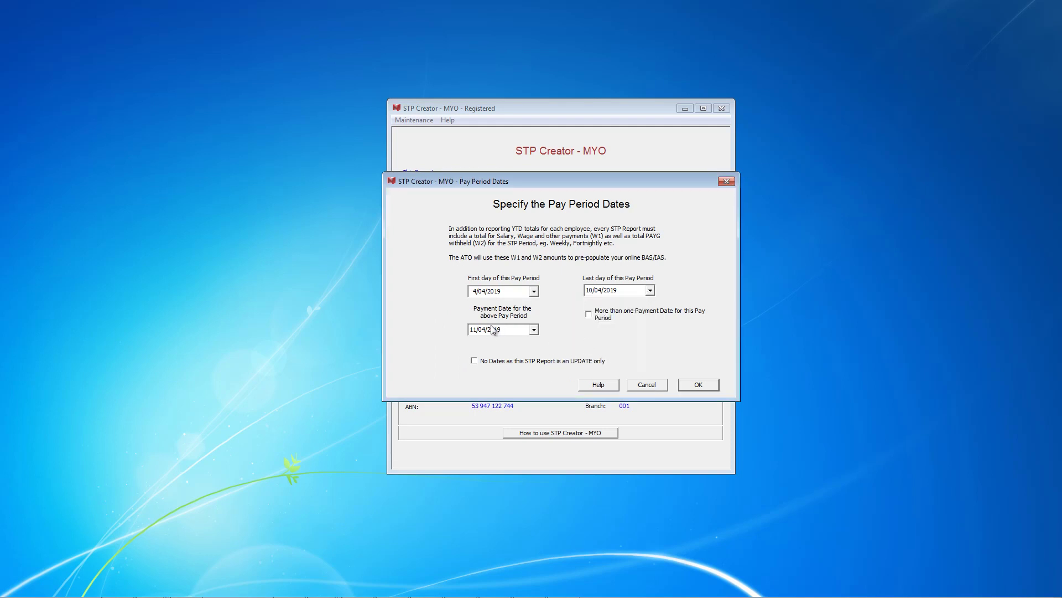
# Confirm the pay period dates to show W1 4084.00 and W2 760.00 for 11/04/2019.
pyautogui.click(698, 386)
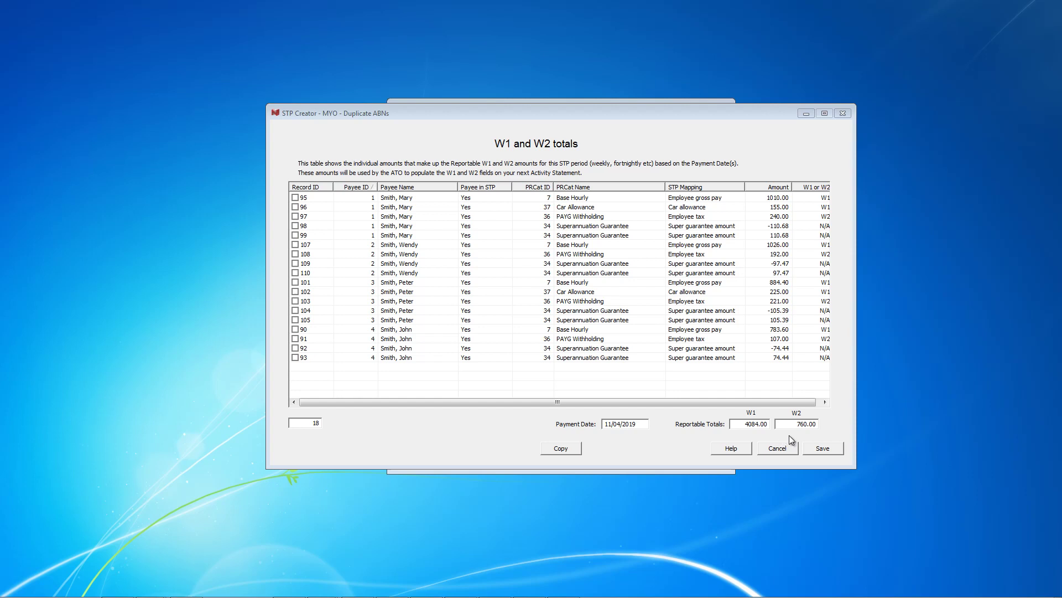
# Save the W1 and W2 totals, assemble lodgement data and review the four-payee grid.
pyautogui.click(824, 448)
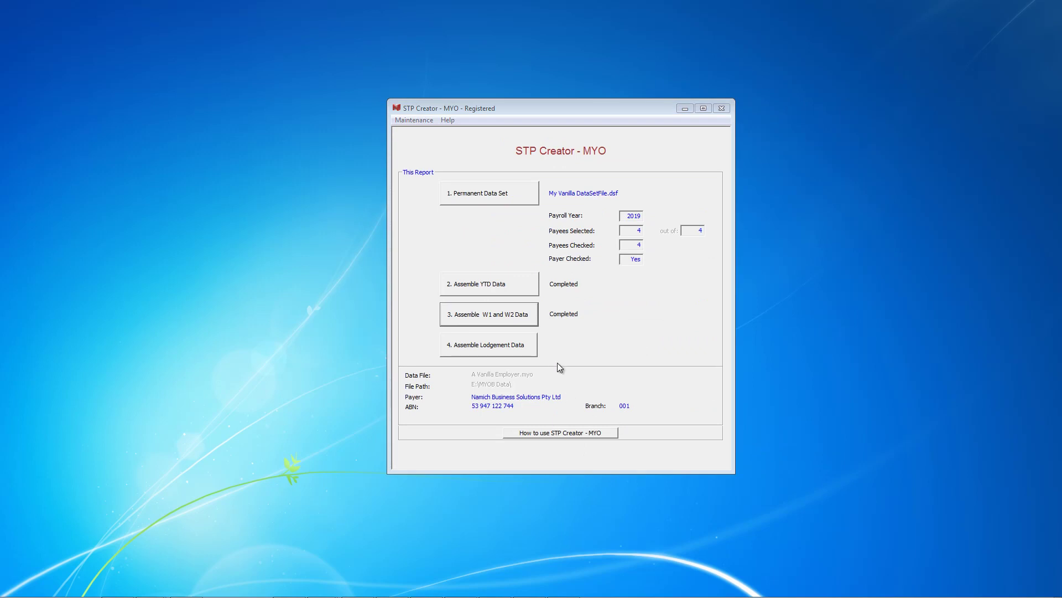
pyautogui.click(532, 348)
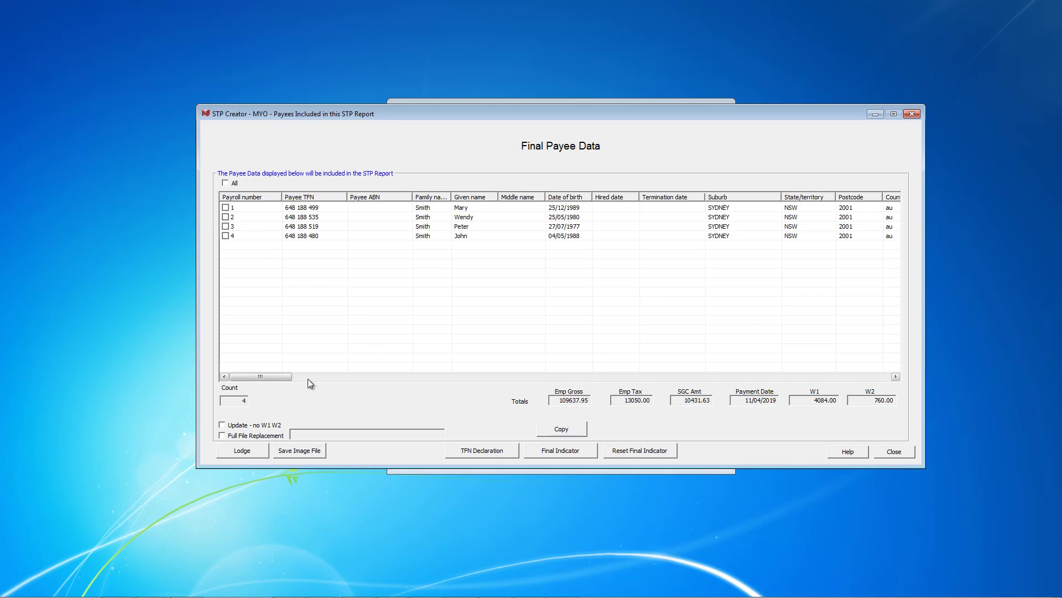
pyautogui.moveTo(288, 375); pyautogui.dragTo(354, 394)
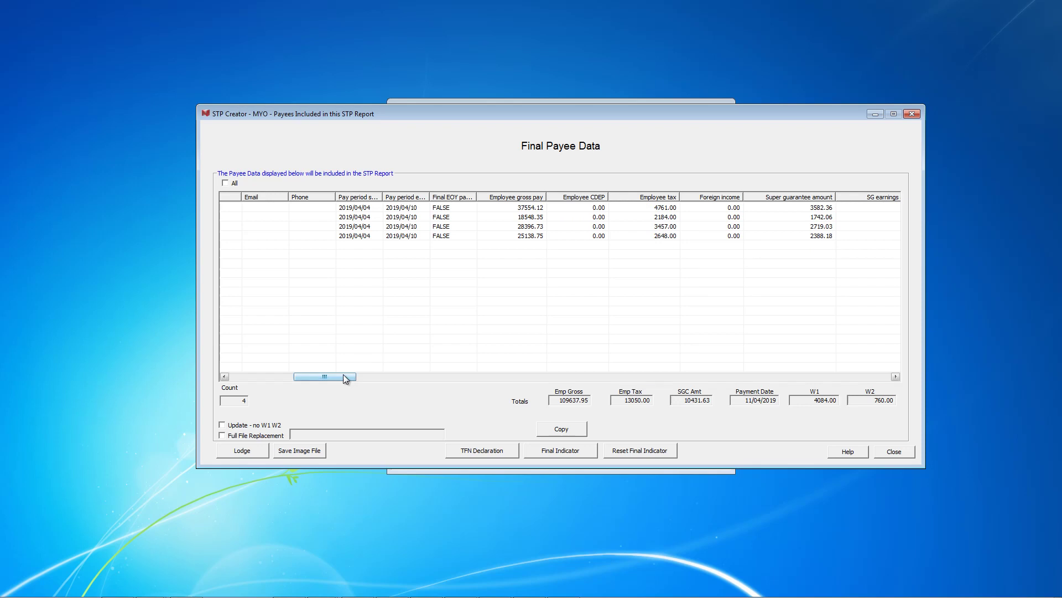
pyautogui.moveTo(343, 374); pyautogui.dragTo(655, 382)
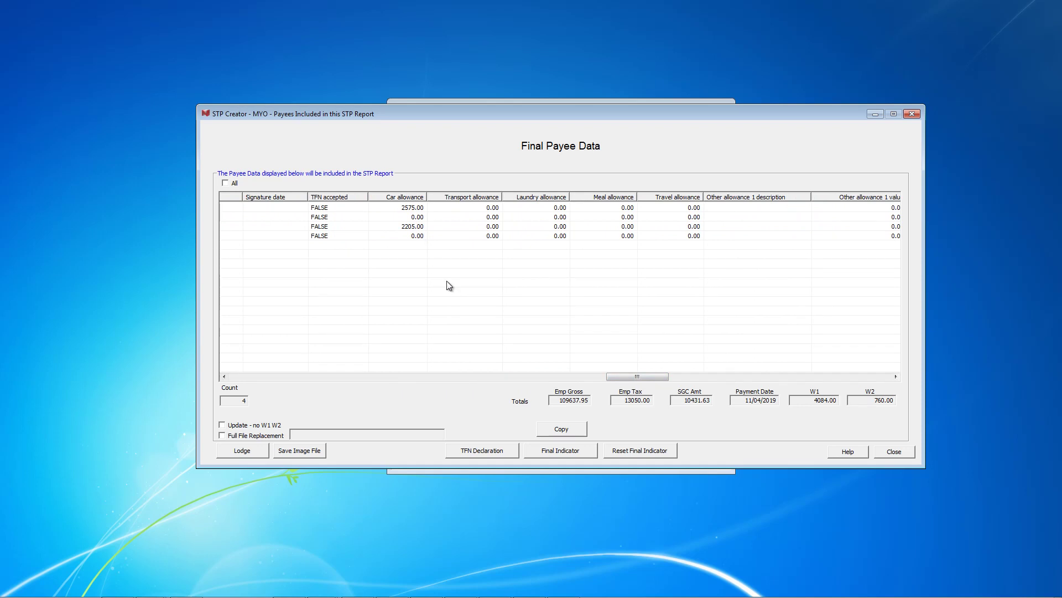
pyautogui.moveTo(623, 380); pyautogui.dragTo(241, 376)
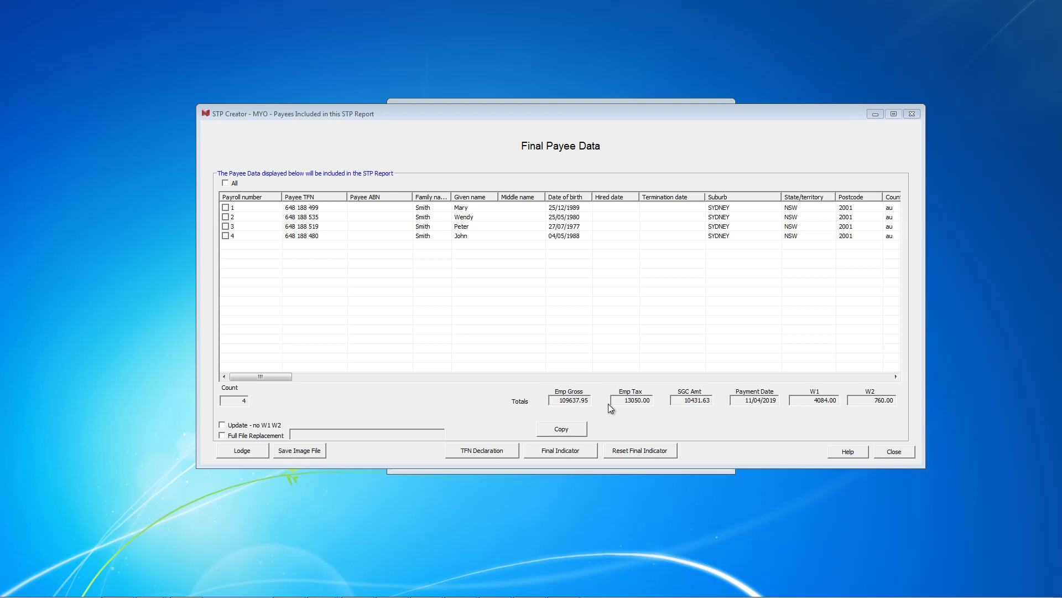
# Begin lodging the STP report and bring up the Single Touch sign-in window.
pyautogui.click(250, 452)
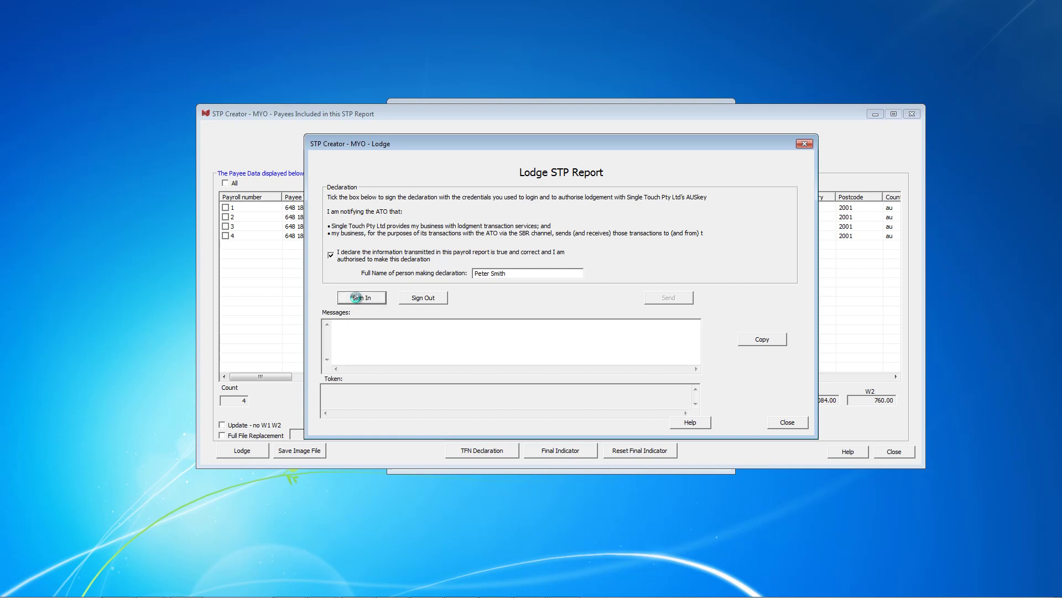
pyautogui.click(356, 297)
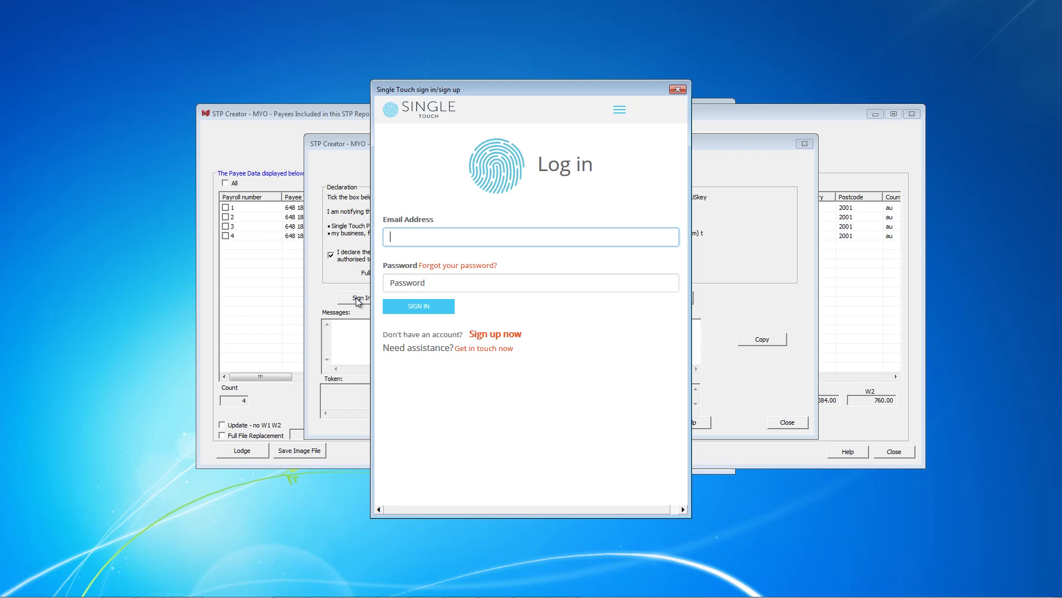
# Sign in to Single Touch with the account e-mail address and password.
pyautogui.press('Tab')
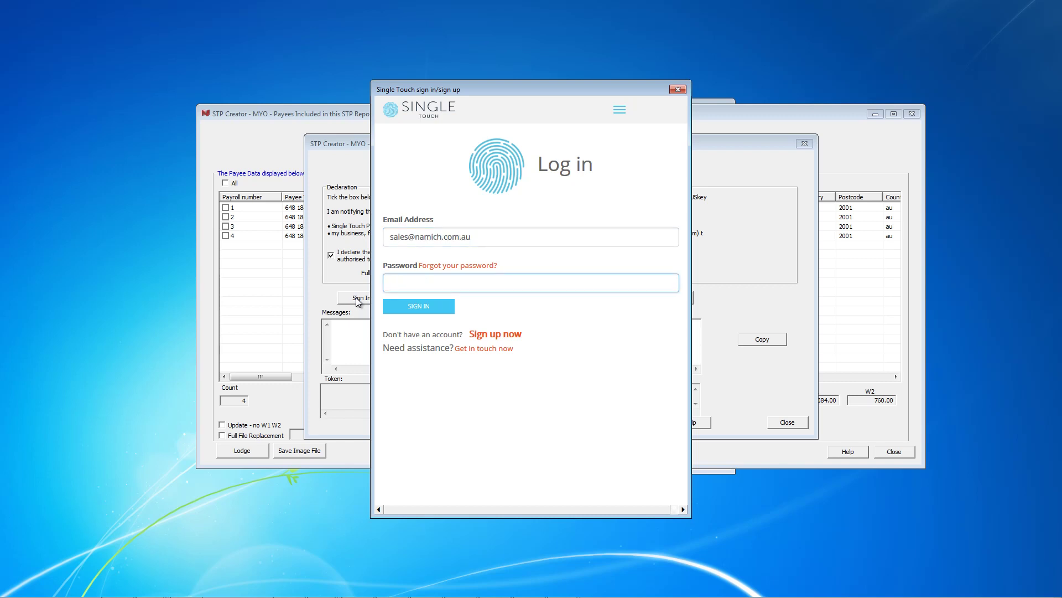
pyautogui.write('*************')
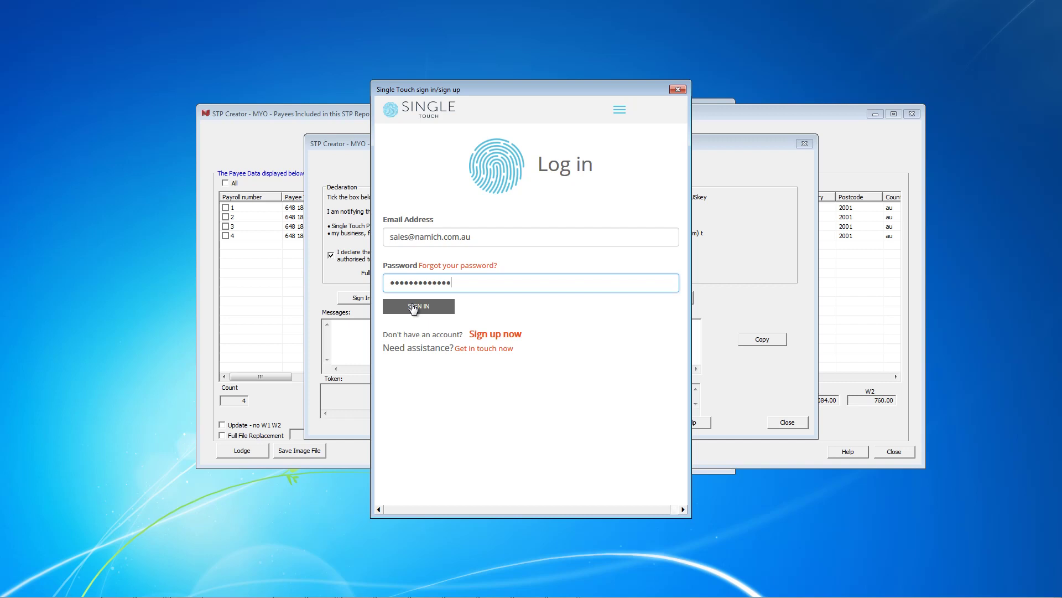
pyautogui.click(413, 308)
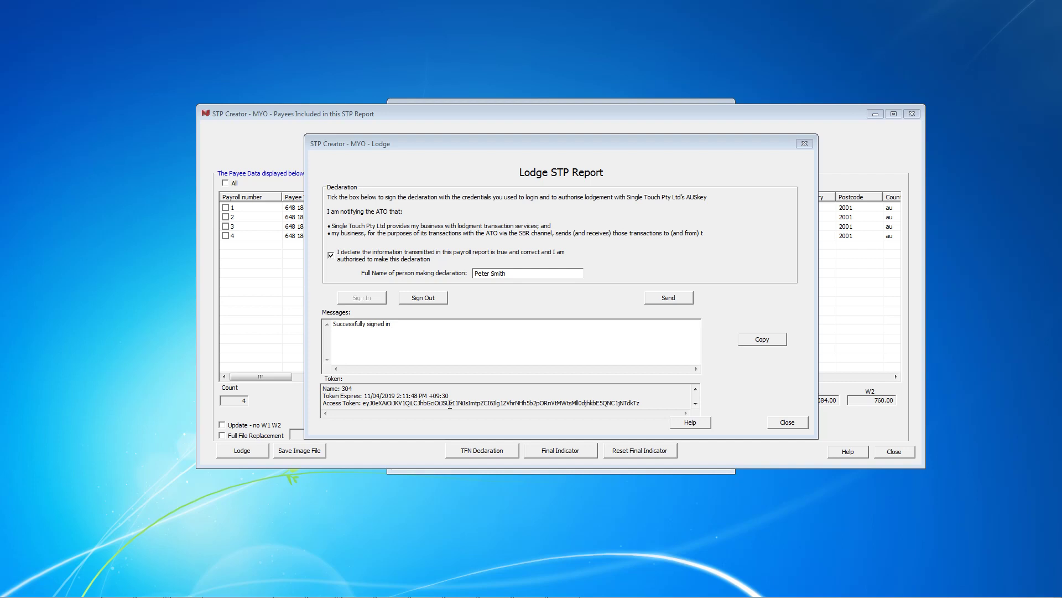
# Send the STP report to the ATO and confirm a Status Success, code 200 response.
pyautogui.click(669, 298)
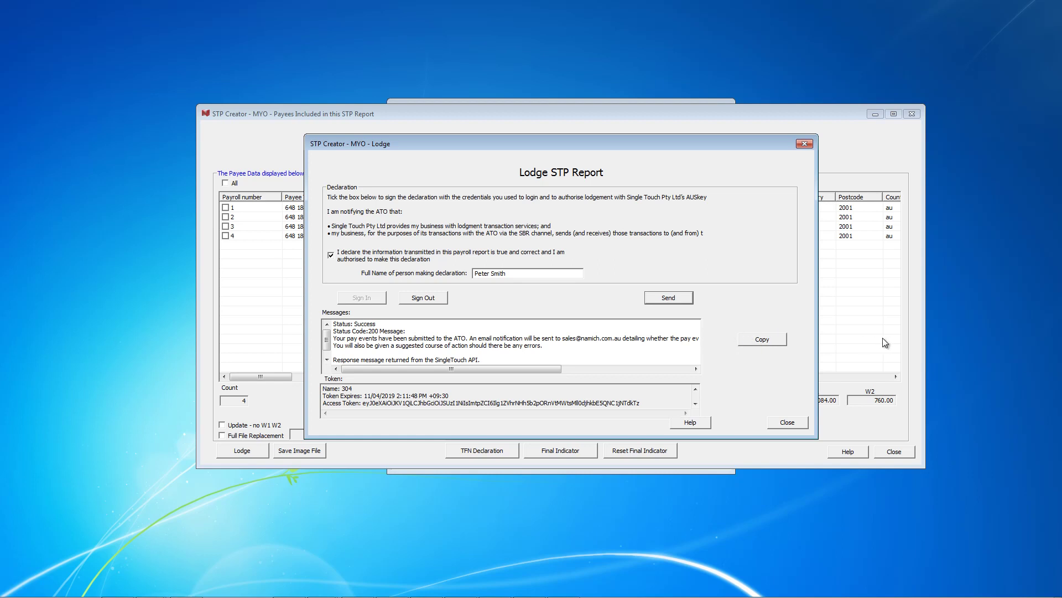
# Close the Lodge STP Report dialog and start saving the STP image file.
pyautogui.click(937, 385)
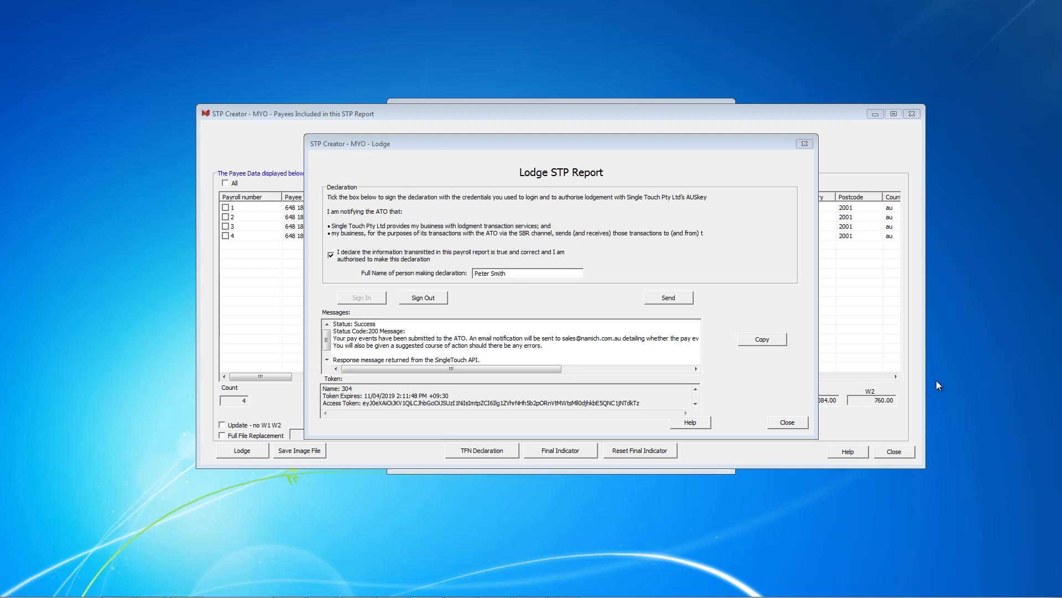
pyautogui.click(797, 424)
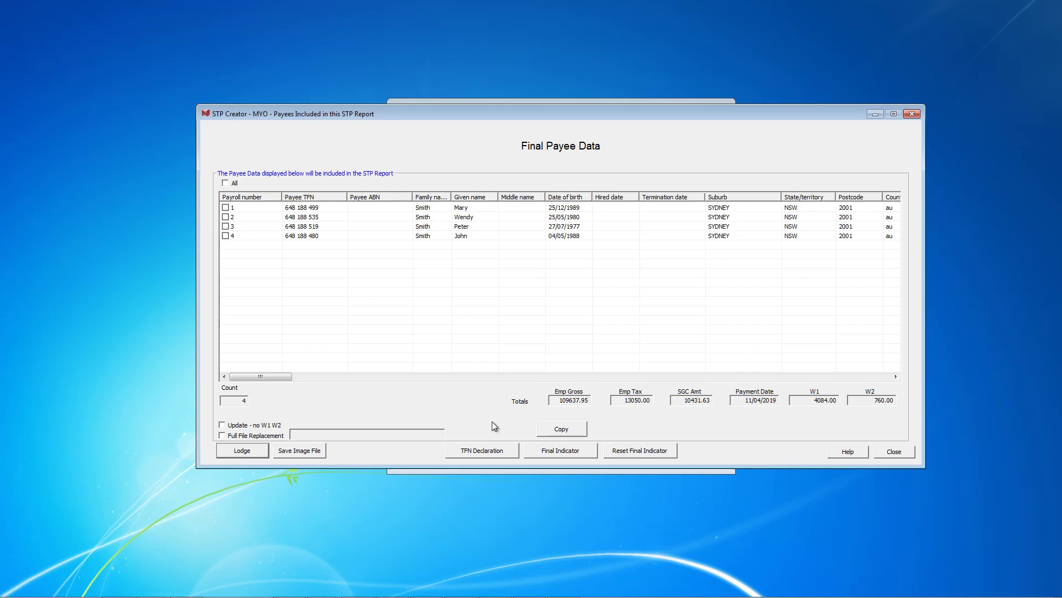
pyautogui.click(318, 453)
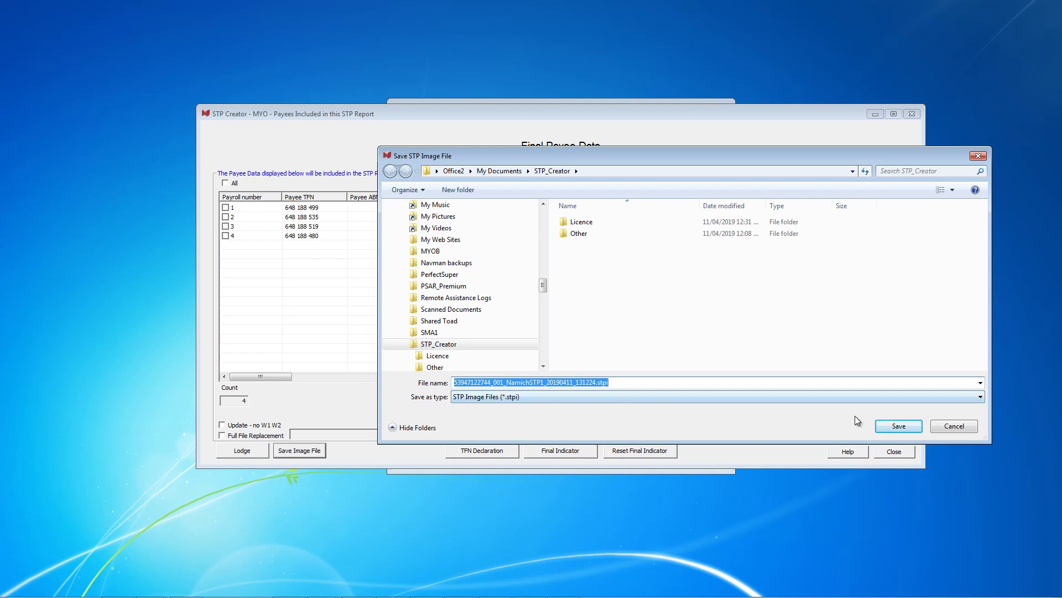
# Save the .stpi image file under its default name in the STP_Creator folder.
pyautogui.click(899, 427)
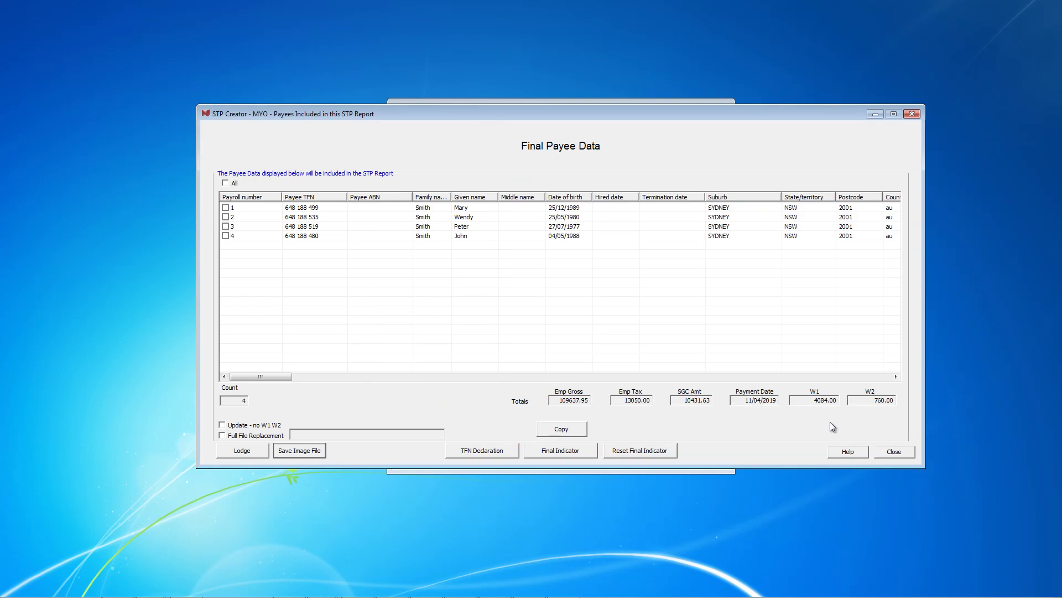
# Close the Final Payee Data screen for the four payees, returning to the main window.
pyautogui.click(888, 452)
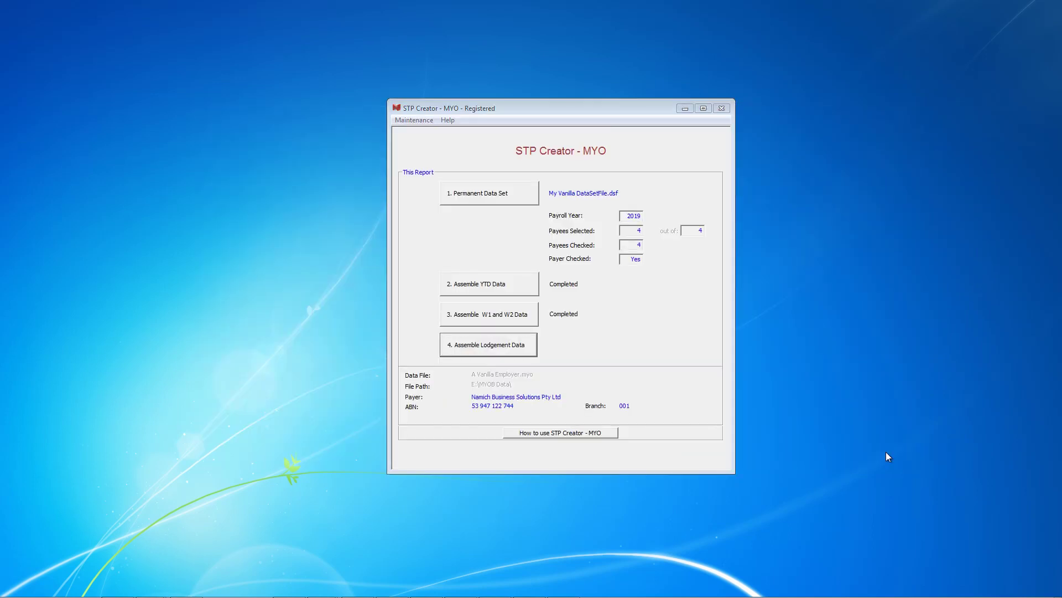